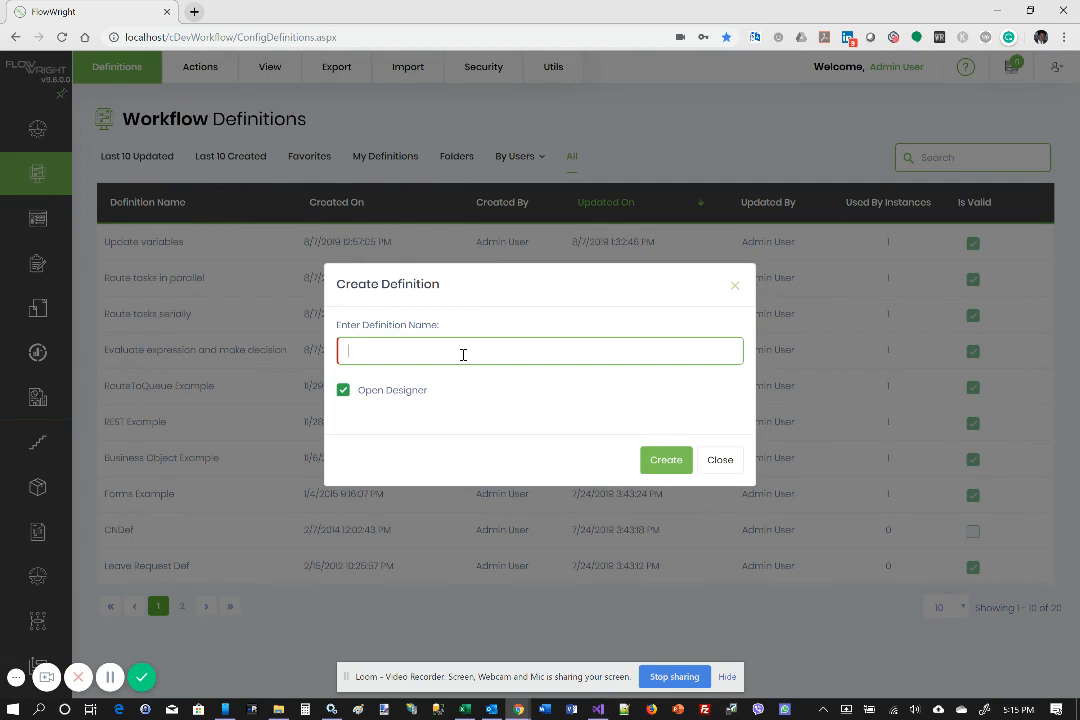
Create a workflow definition named "Update globals" and open it in the designer
type("Update globals")
left_click(673, 468)
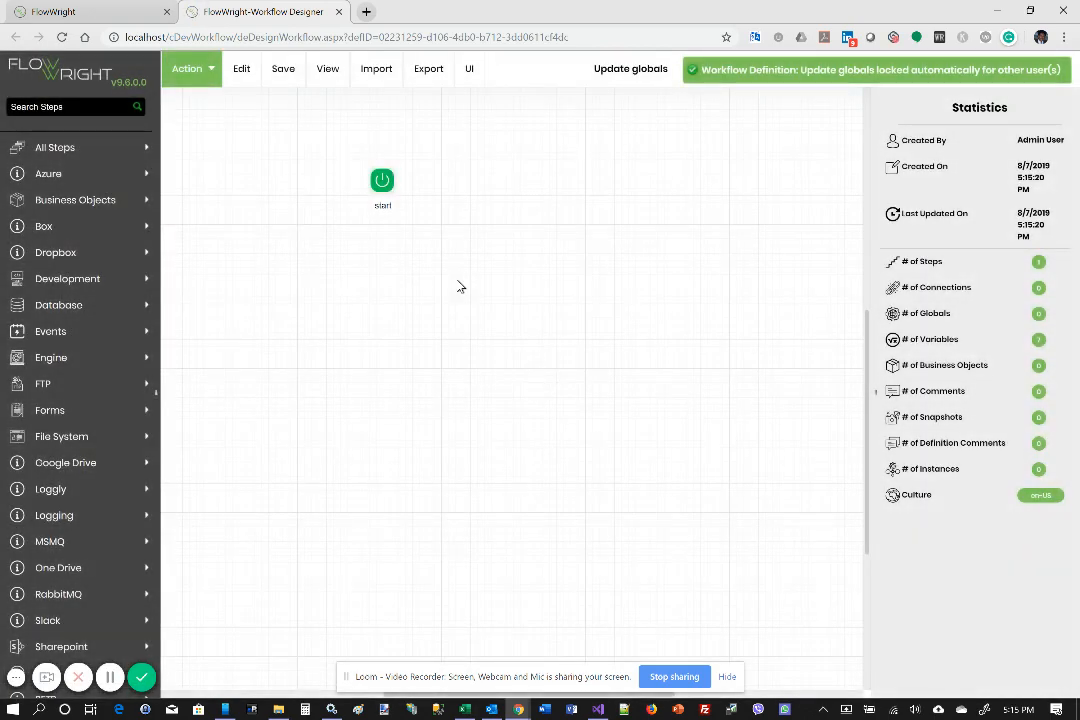
Define a global named data of type String for the workflow
left_click(210, 72)
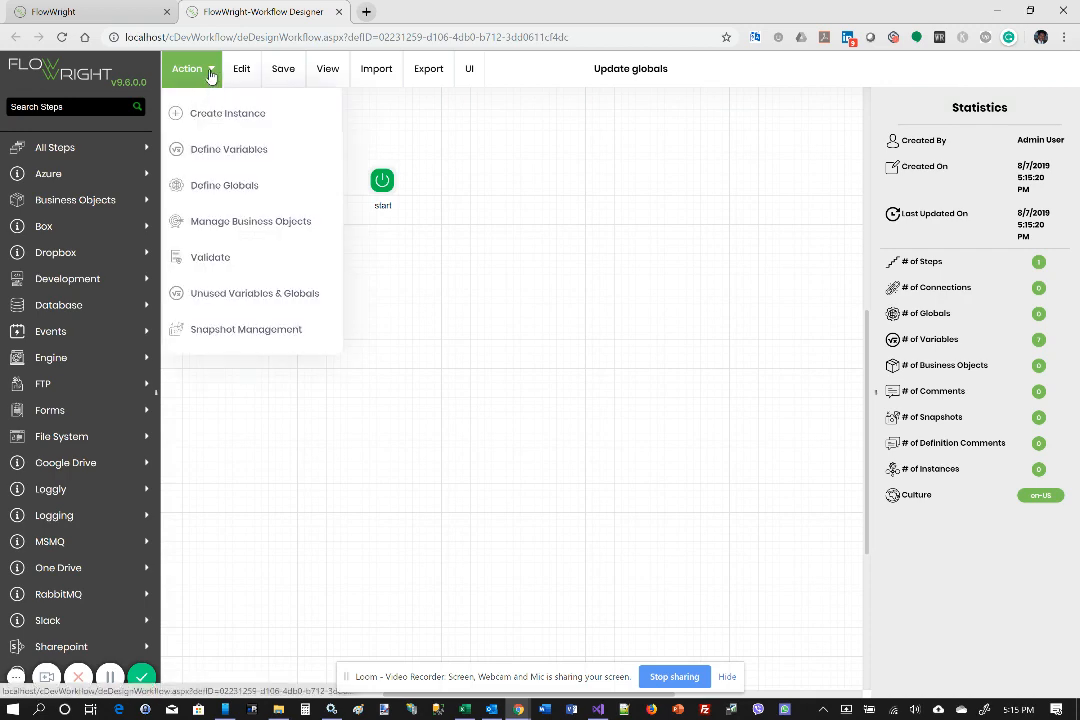
left_click(242, 190)
left_click(929, 155)
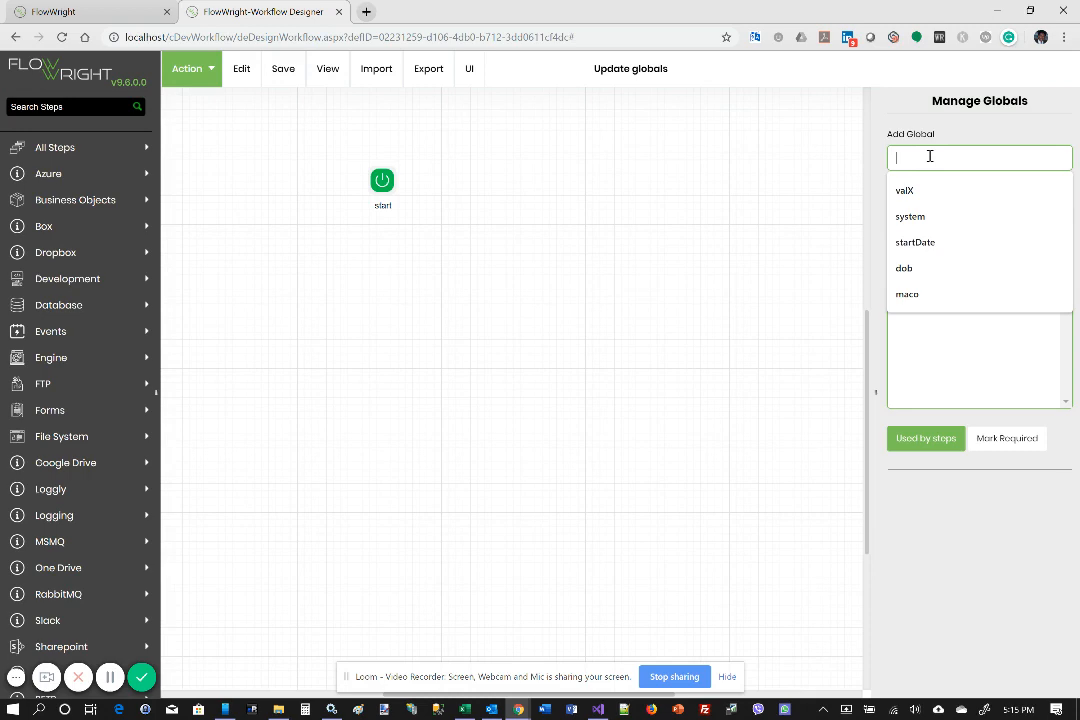
type("data")
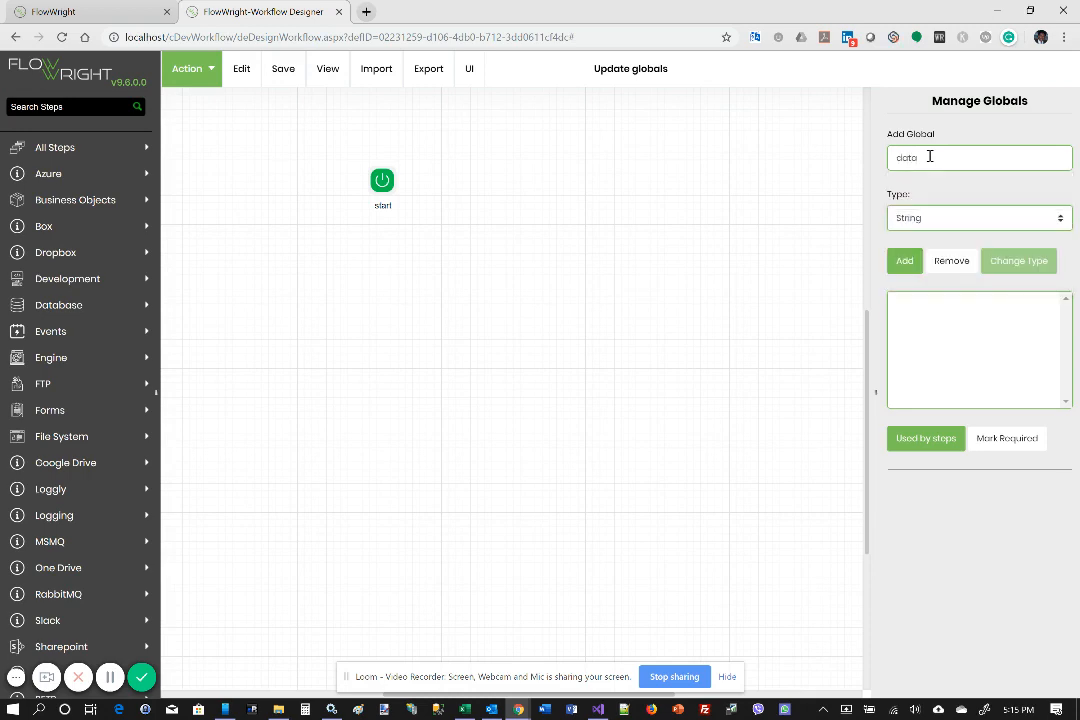
left_click(912, 259)
Add a global named age of type Number
left_click(912, 158)
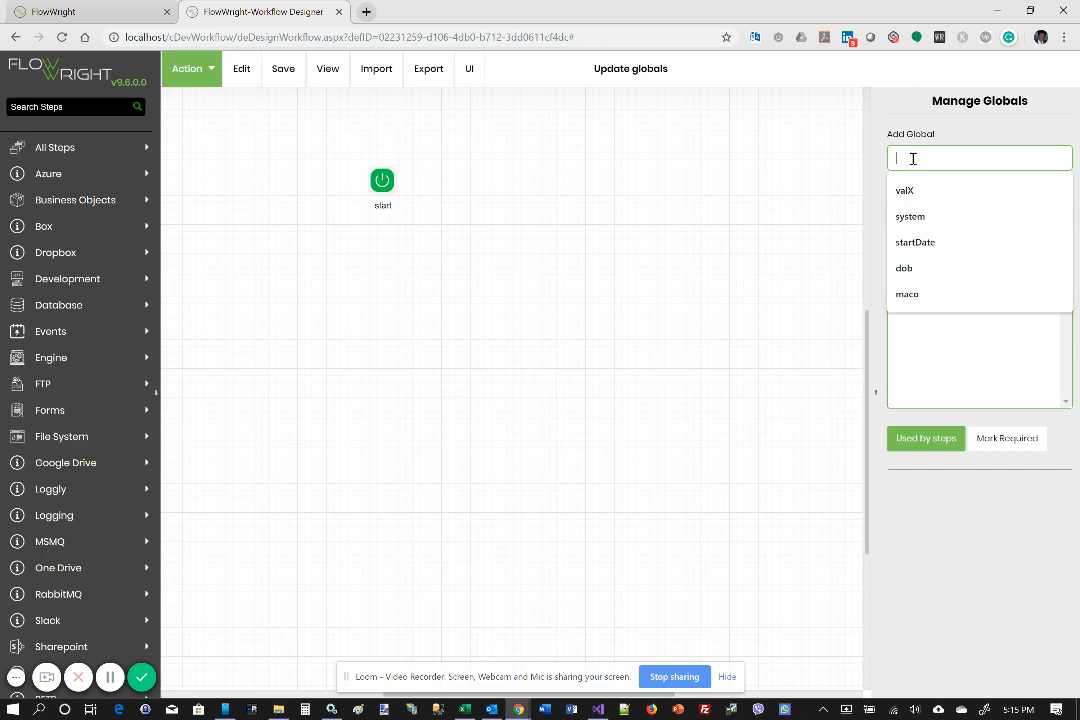
type("age")
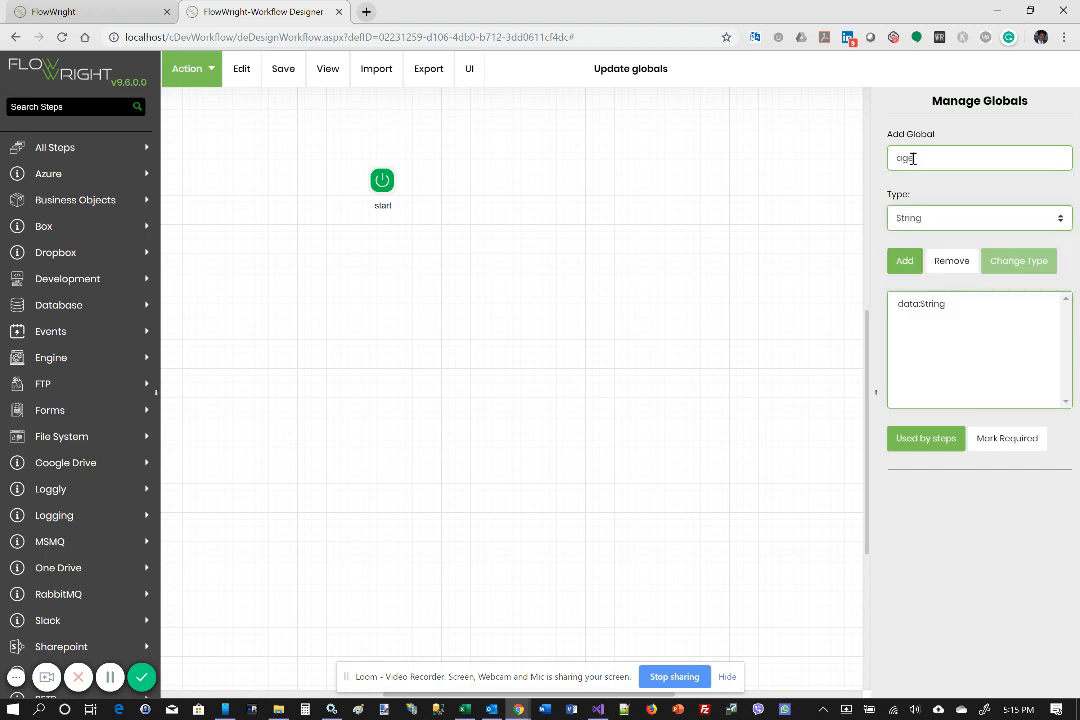
left_click(915, 218)
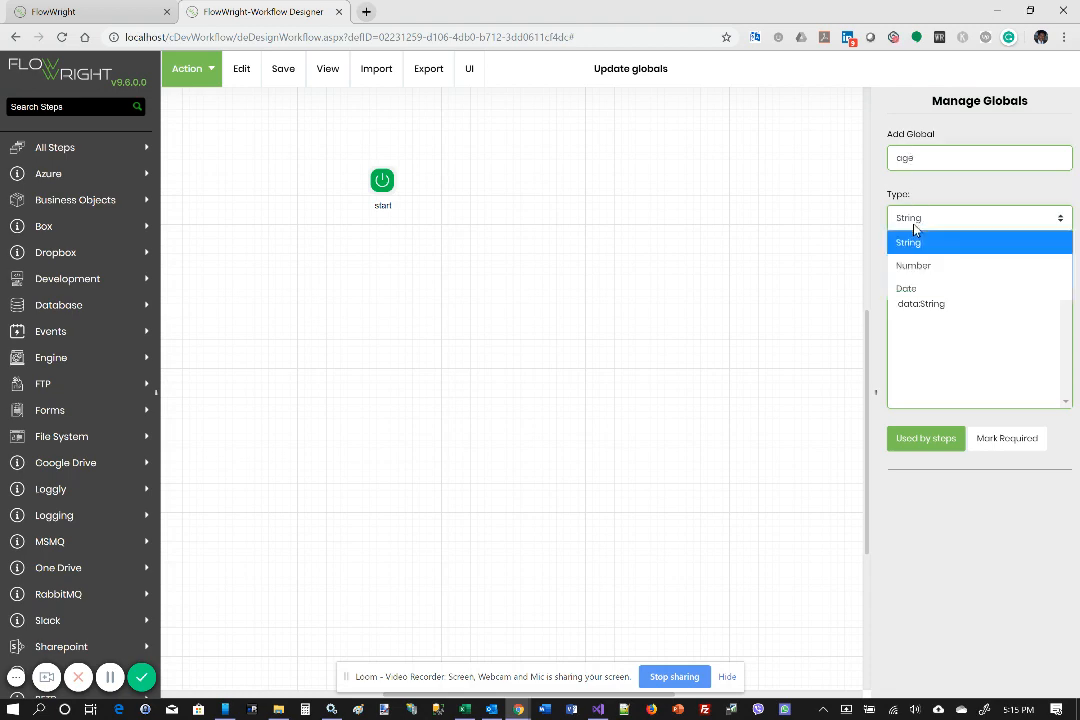
left_click(912, 265)
left_click(908, 268)
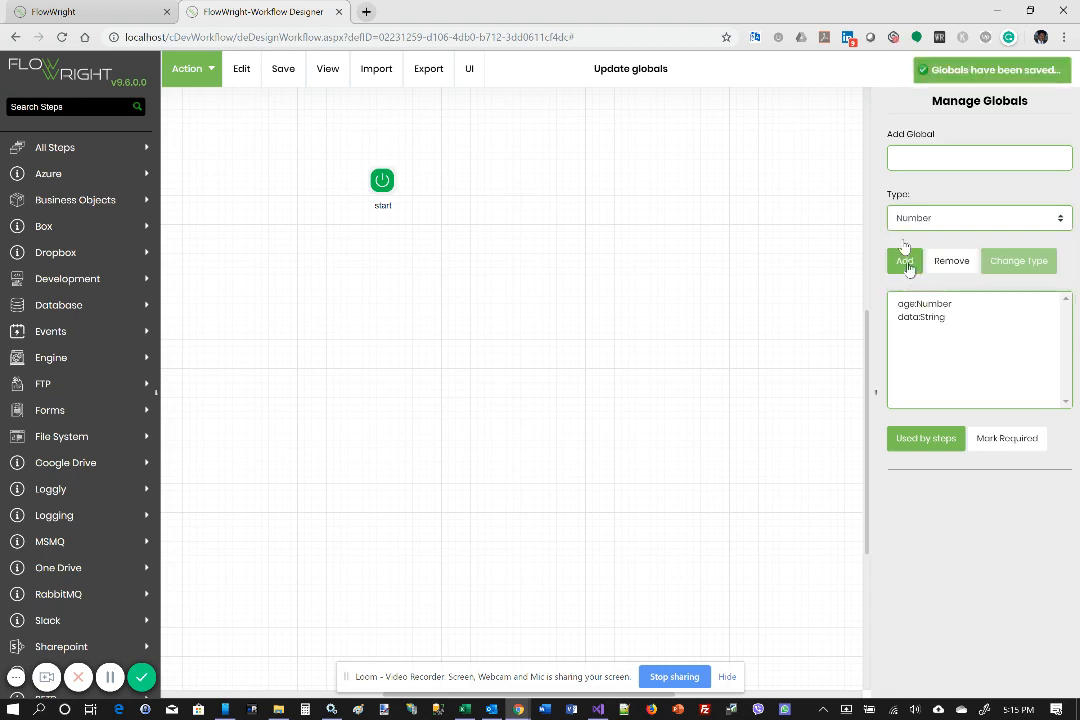
Add a global named serviceDate of type Date
left_click(909, 152)
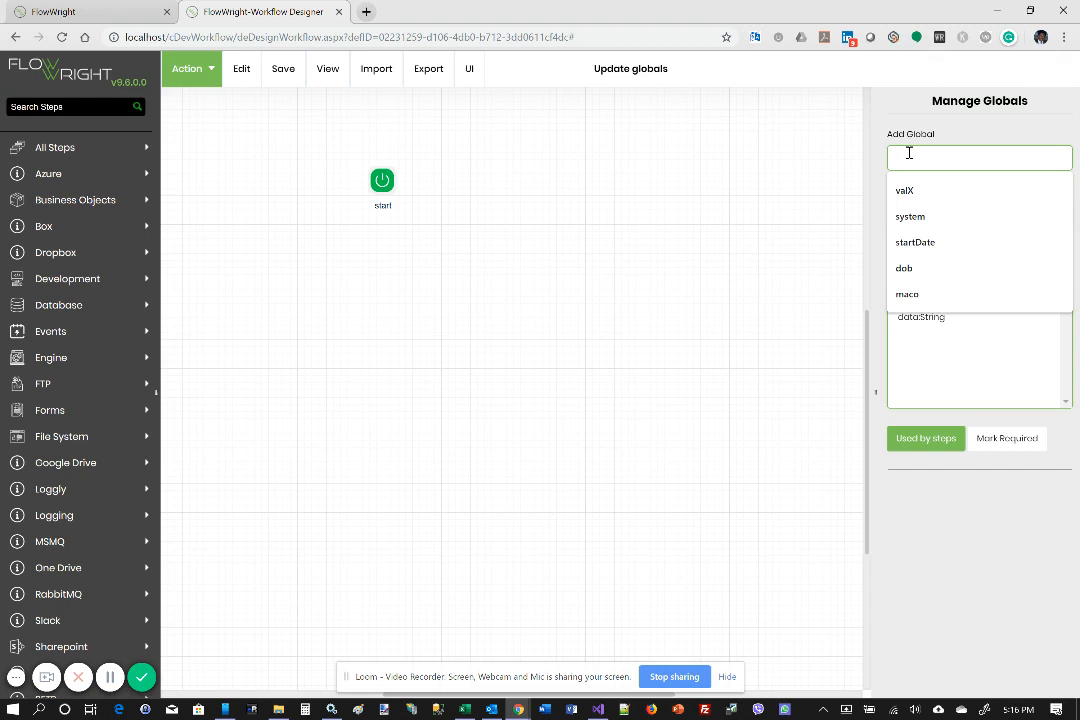
type("service")
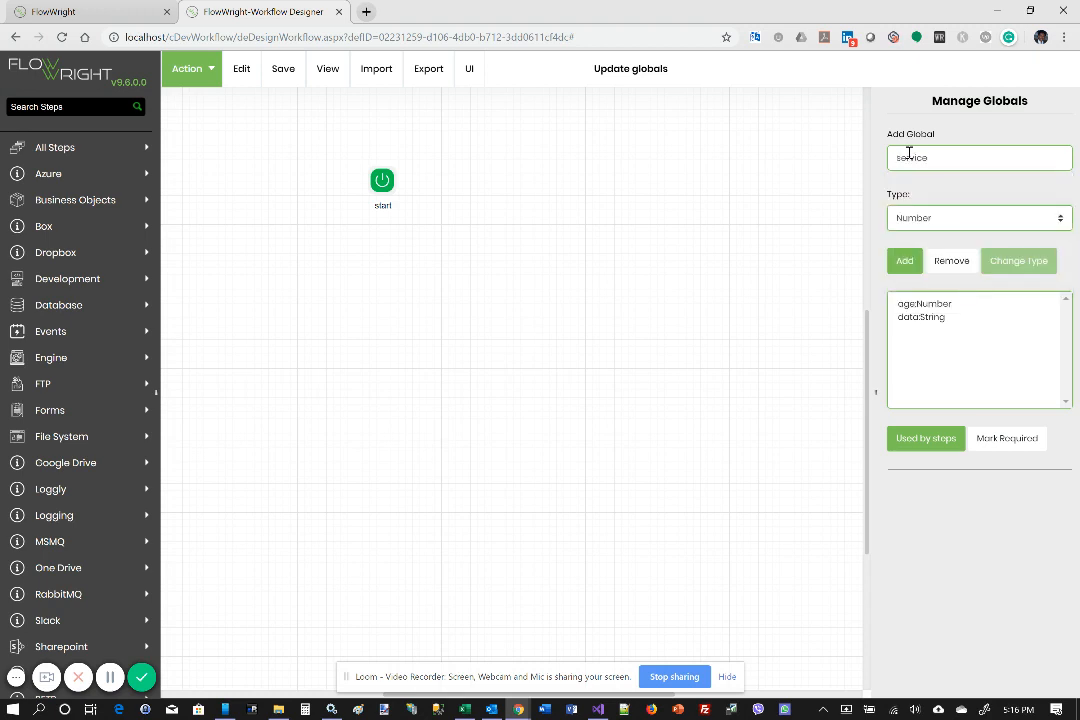
type("Date")
left_click(930, 220)
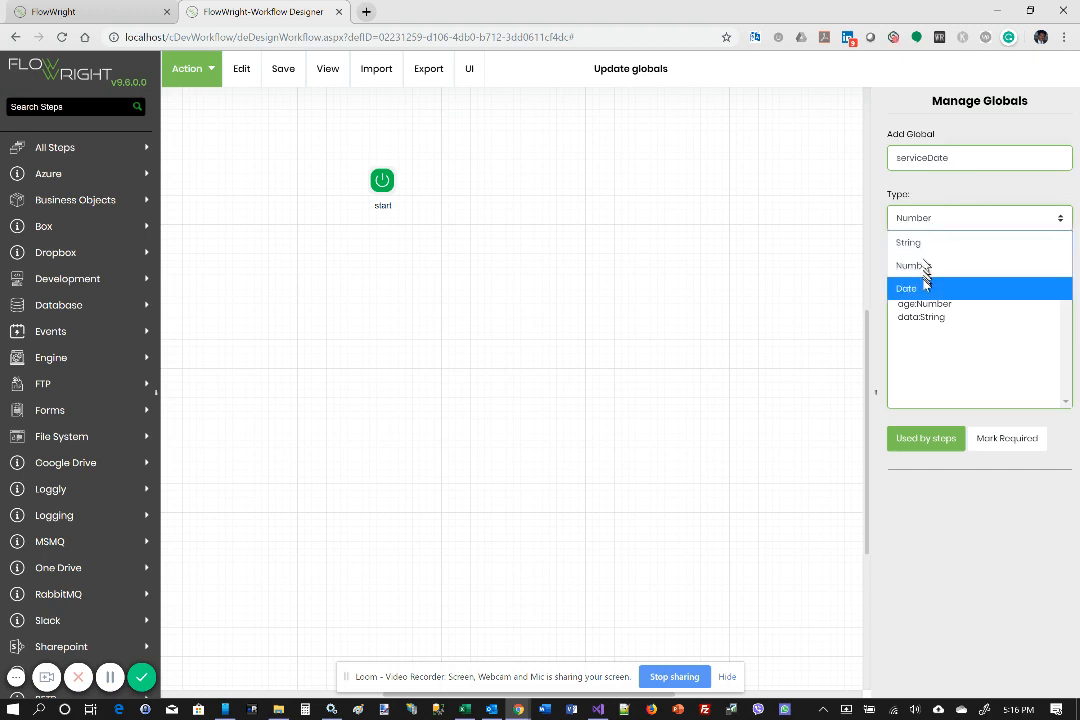
left_click(925, 286)
left_click(906, 266)
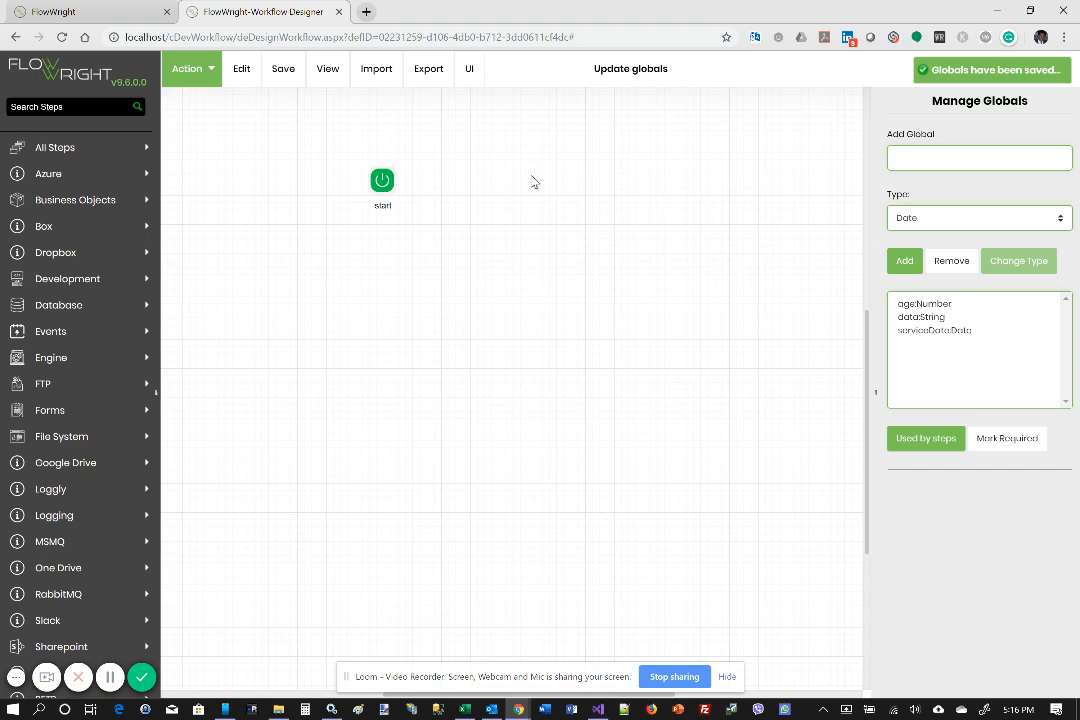
Find the "Updates any # of globals" step, place it below and beside start, and connect start to it
left_click(96, 107)
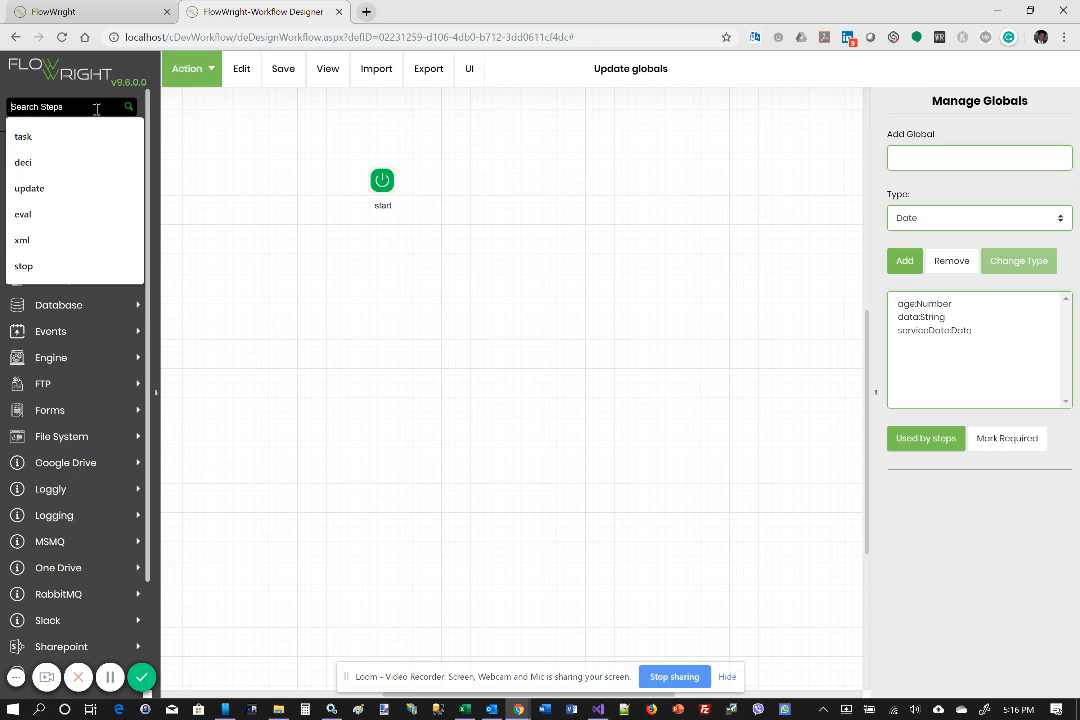
type("global")
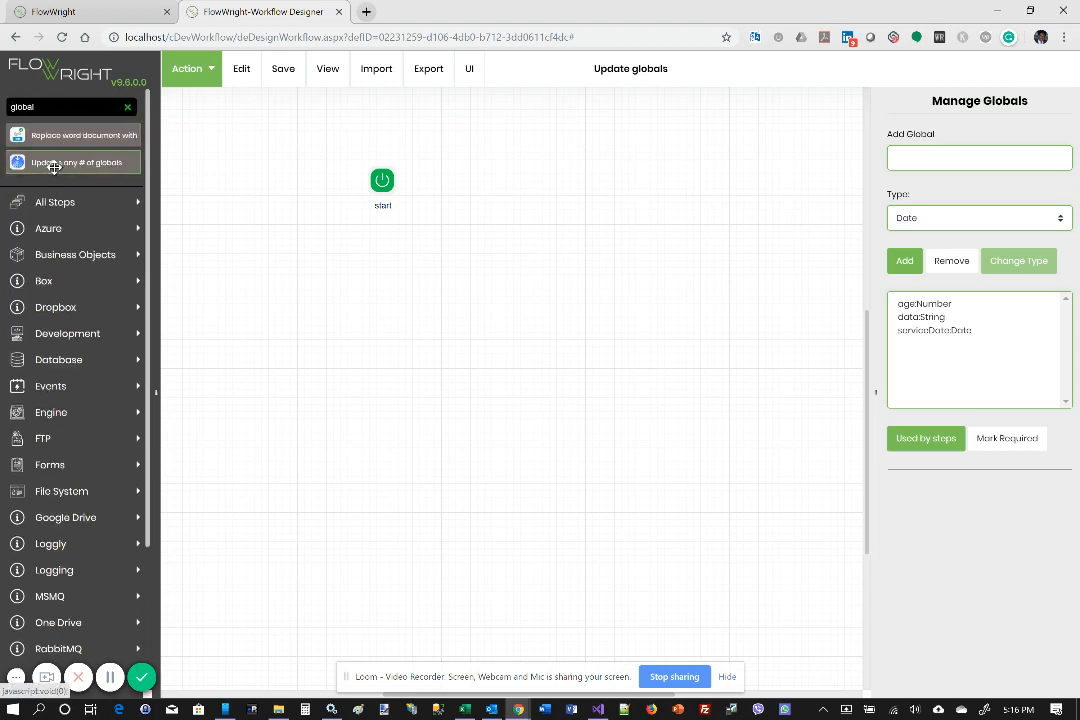
left_click_drag(53, 165, 556, 232)
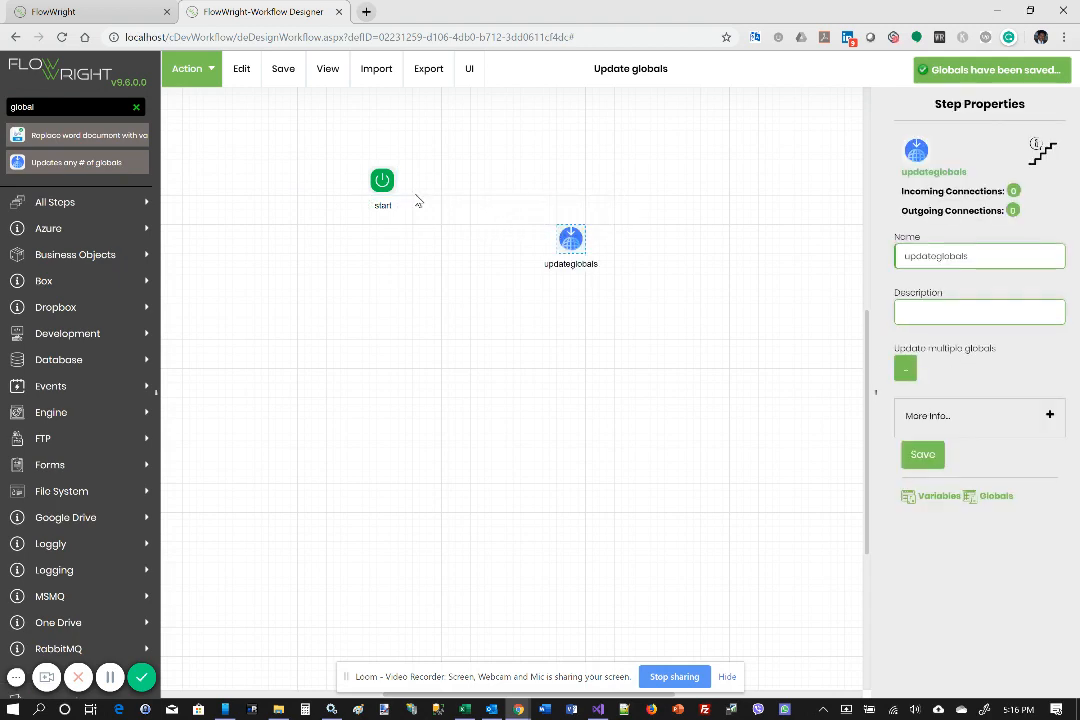
left_click_drag(384, 181, 571, 228)
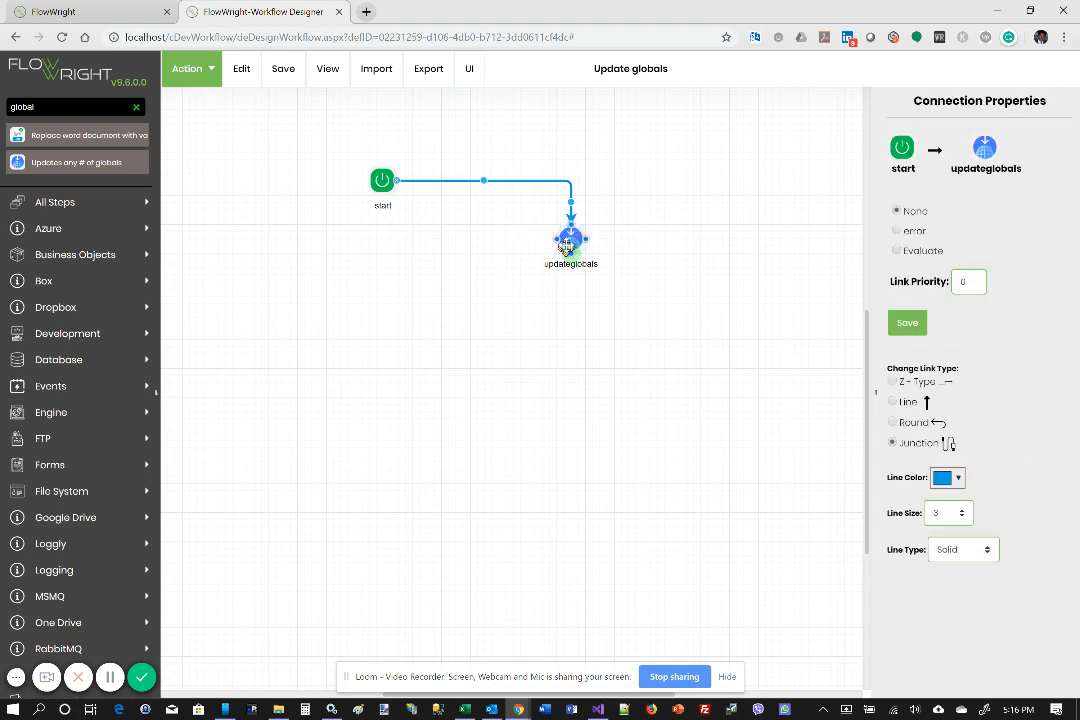
Open the updateglobals step's table for updating multiple globals and extend it to three rows
left_click(567, 242)
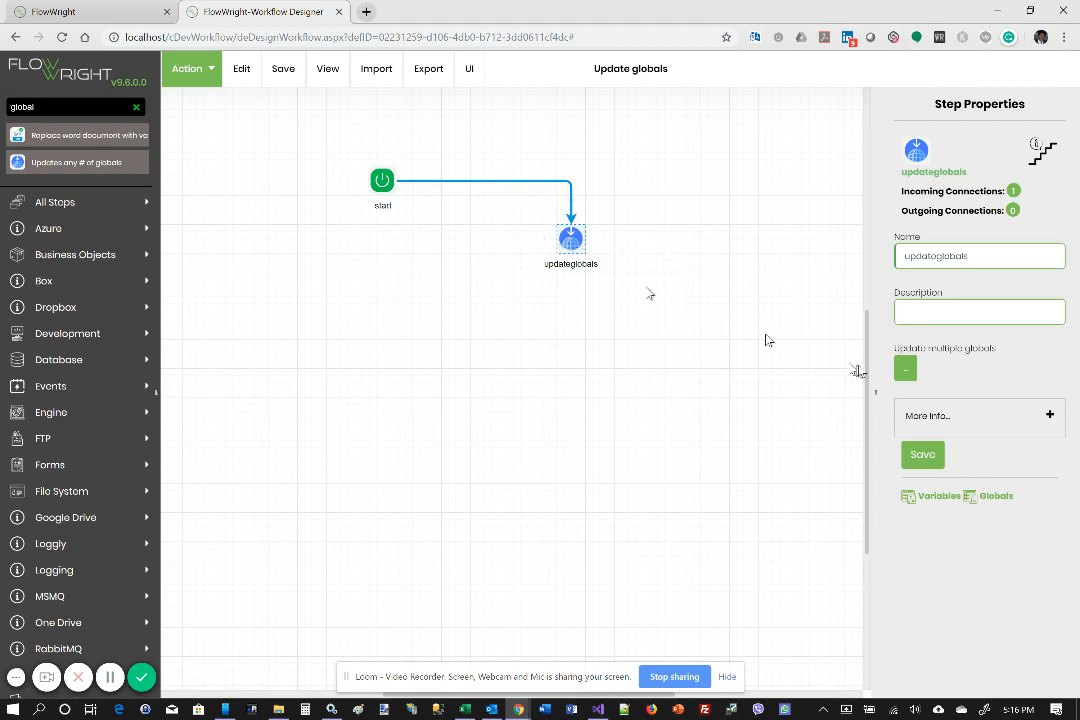
left_click(906, 372)
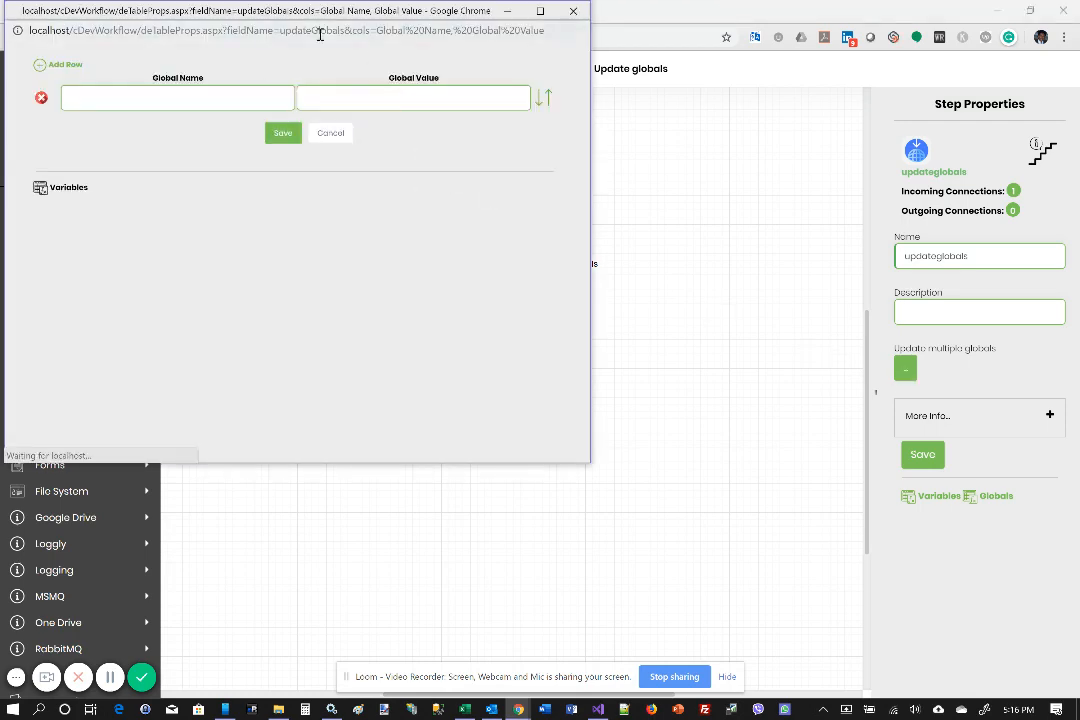
left_click(168, 100)
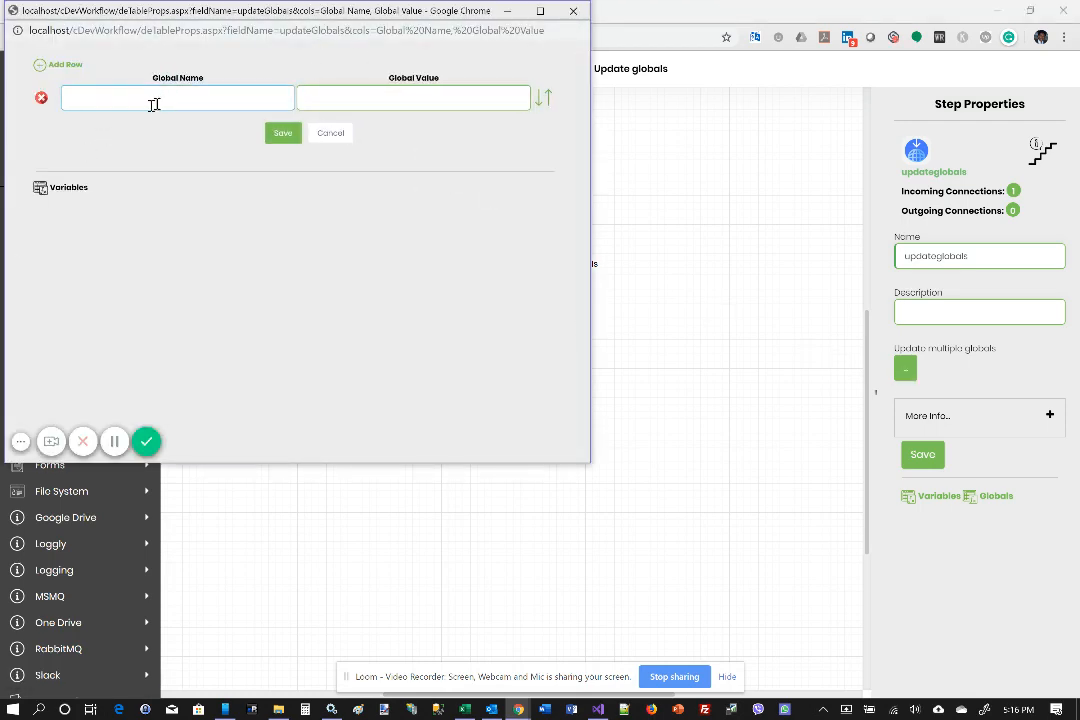
left_click(39, 66)
left_click(39, 66)
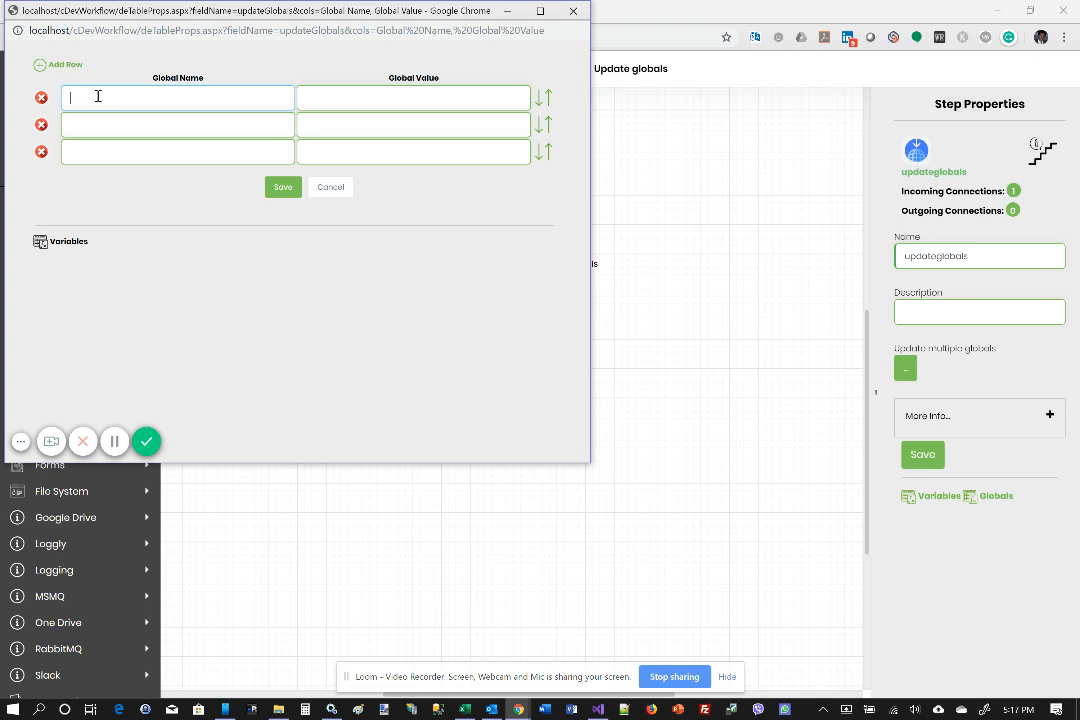
Fill the first two rows of the table to set data to XYZ and age to 67
type("data")
type("XYZ")
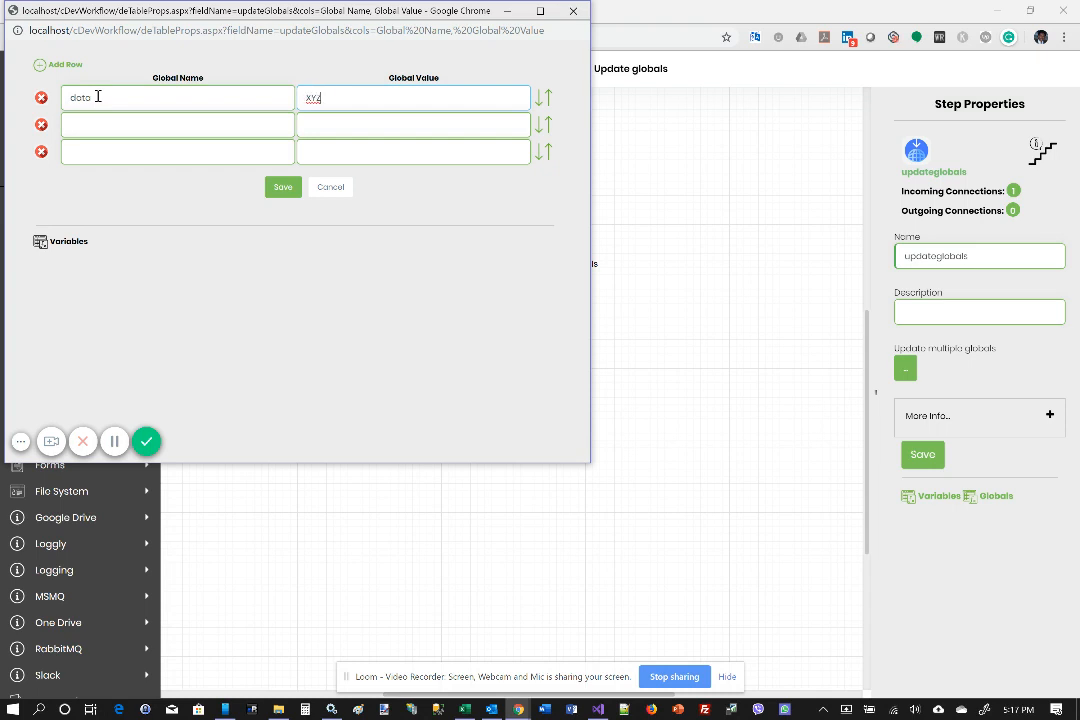
key("Tab")
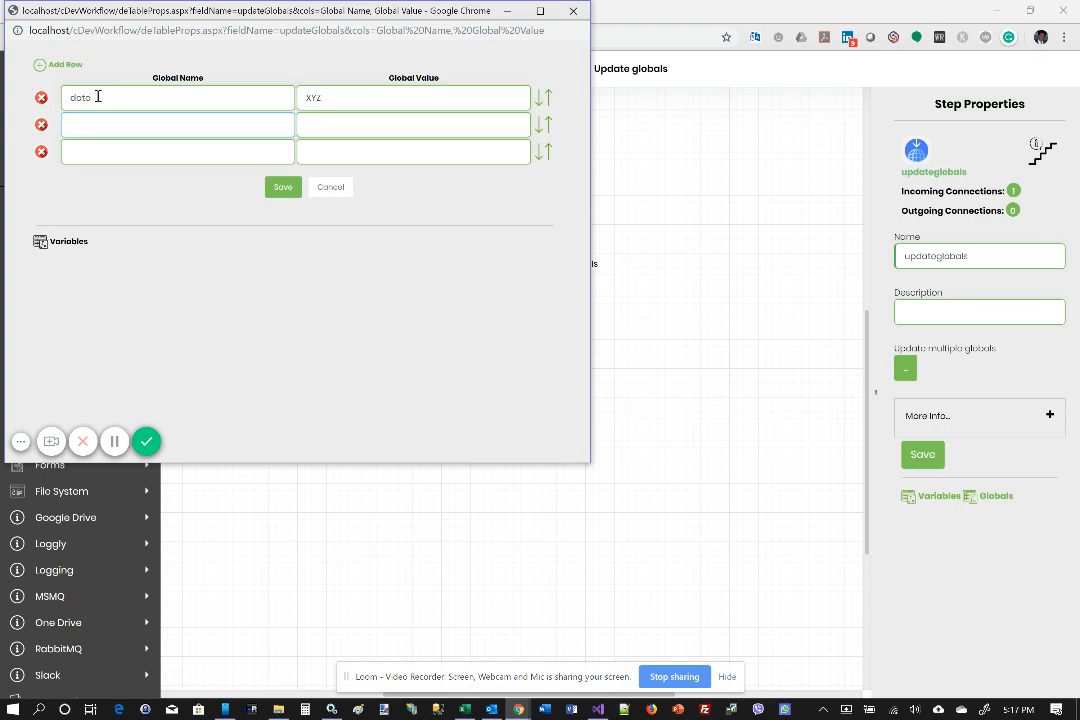
type("age")
type("67")
key("Tab")
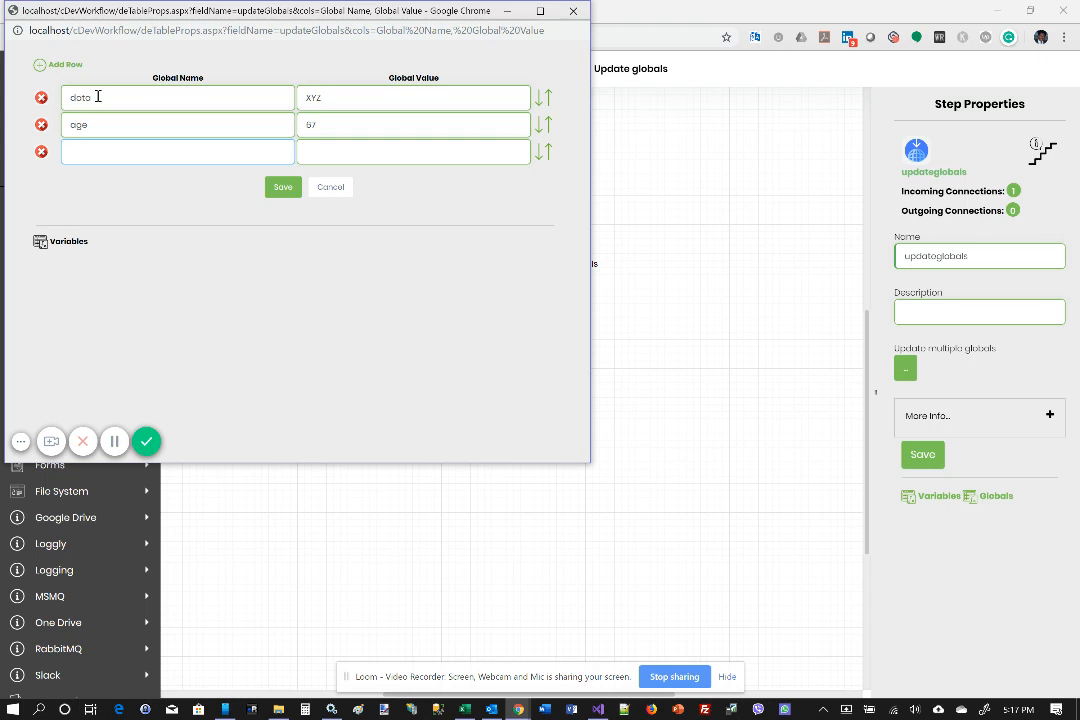
Enter serviceDate with a 2018 date in the third row and save the globals table
type("serviceDate")
key("Tab")
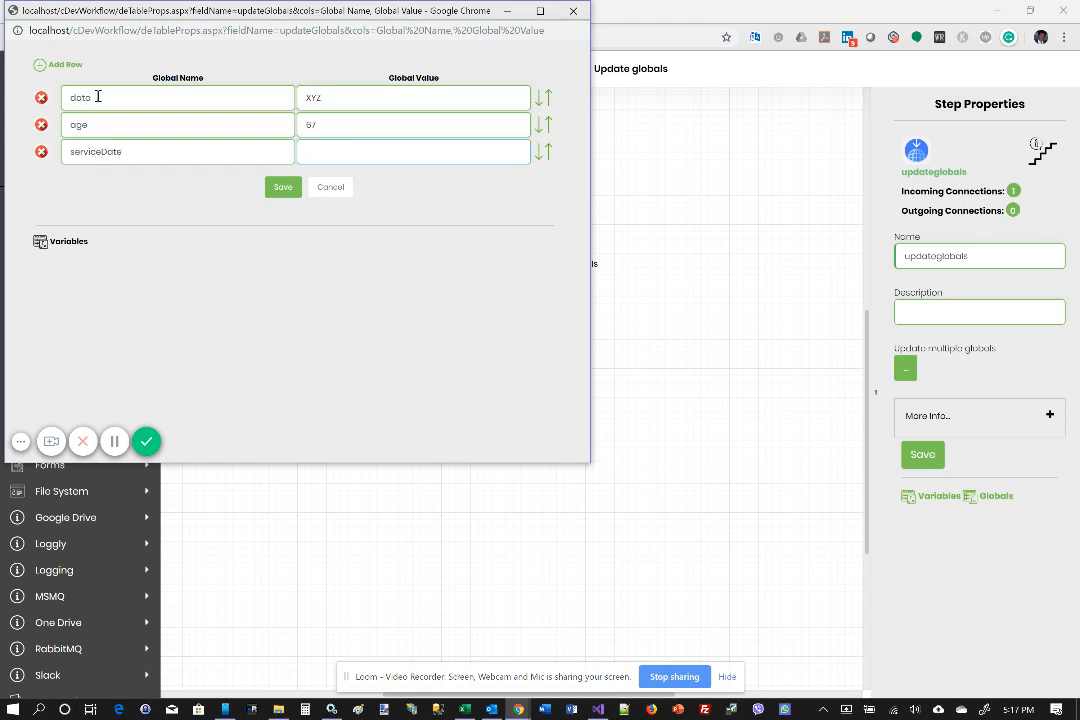
type("1")
type("s/")
type("8/")
type("20")
type("18")
left_click(283, 190)
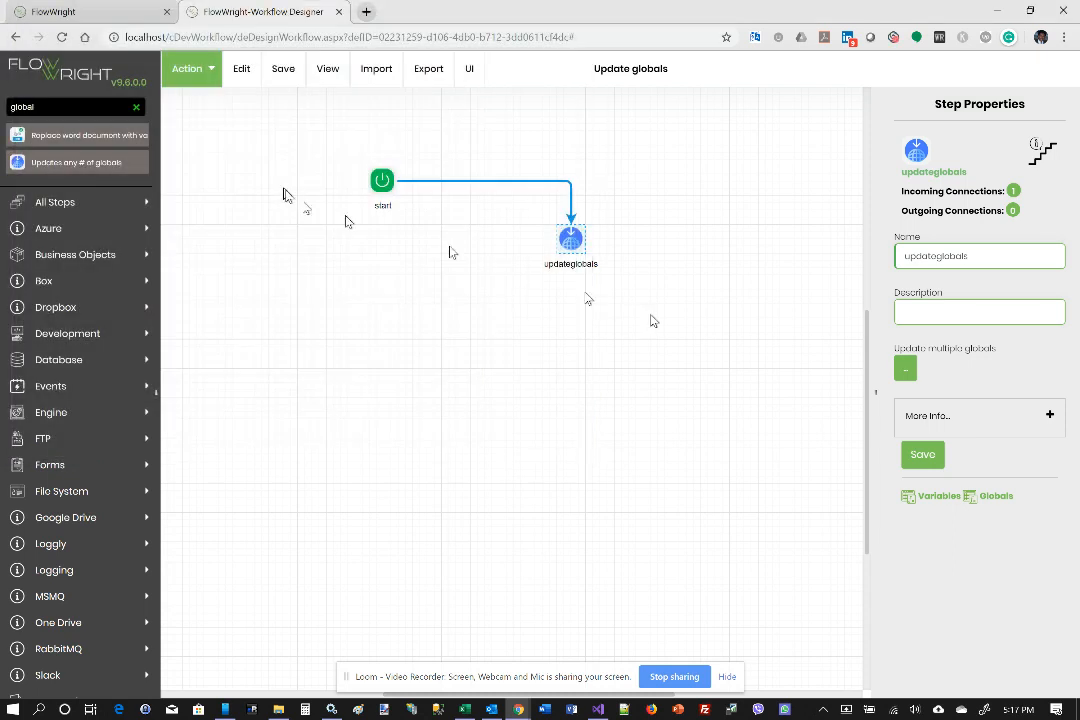
Save the updateglobals step's properties and the workflow definition
left_click(922, 455)
left_click(283, 70)
left_click(302, 118)
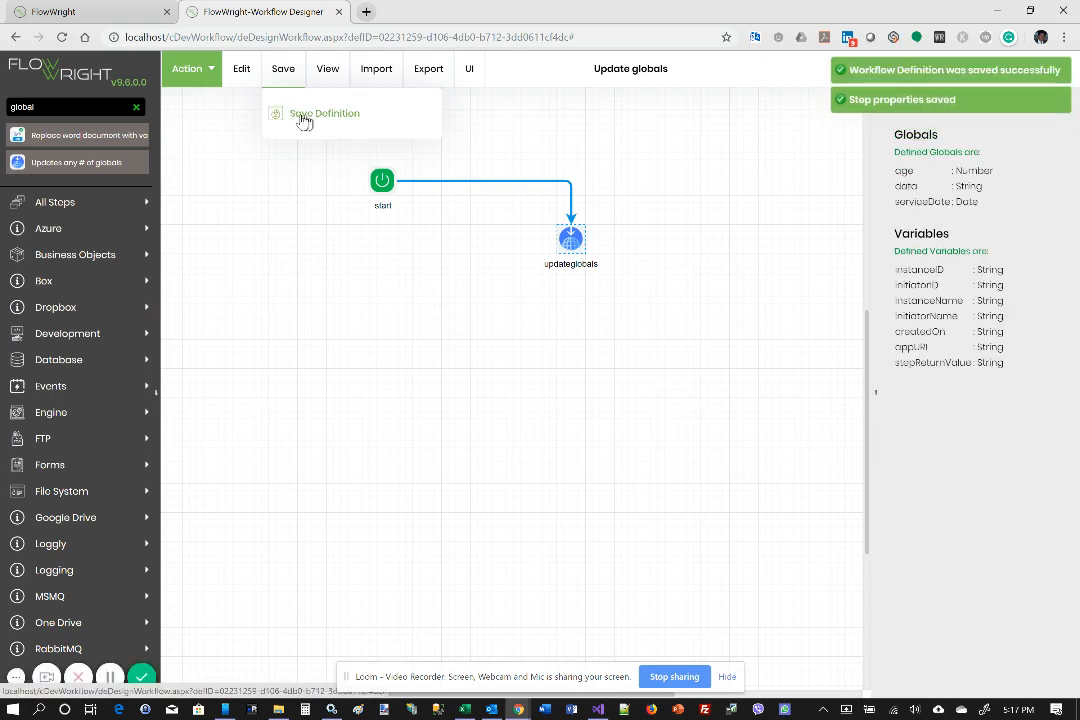
Create and execute an instance of the workflow with a generated name, leaving the initial globals empty
left_click(186, 69)
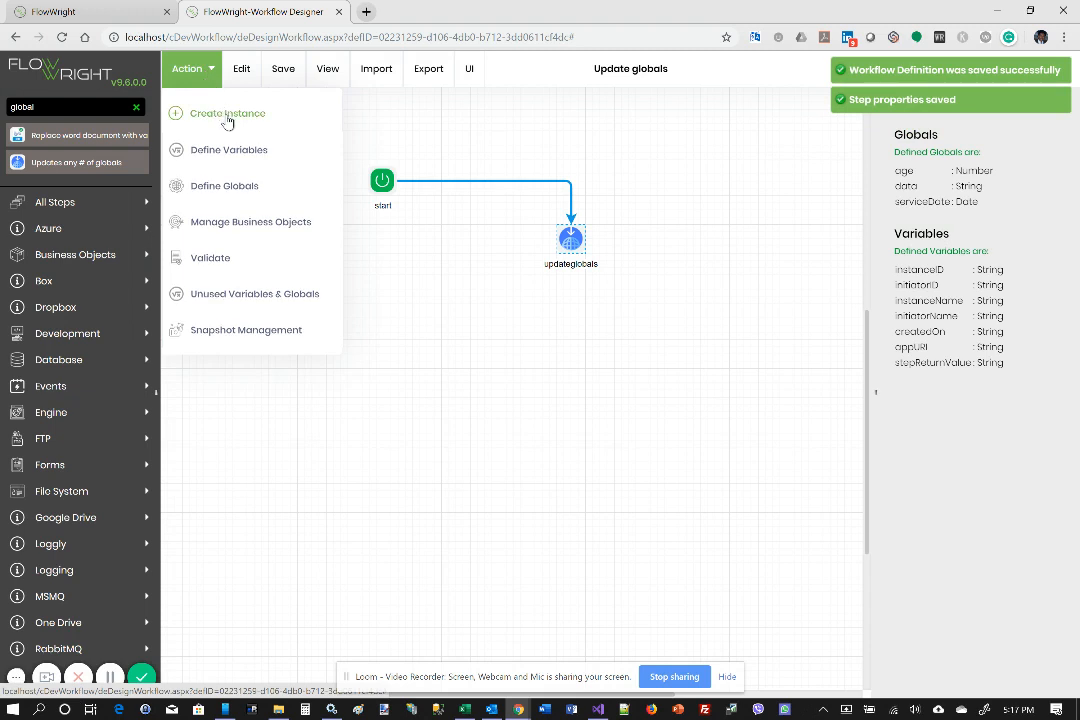
left_click(228, 117)
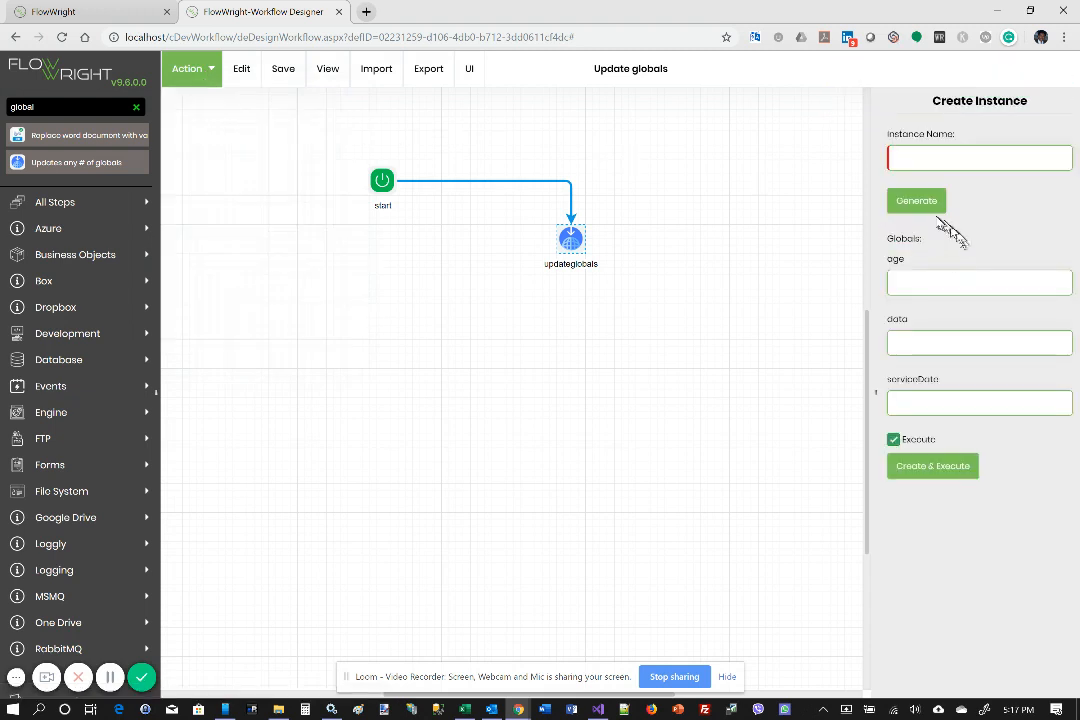
left_click(930, 210)
left_click(940, 469)
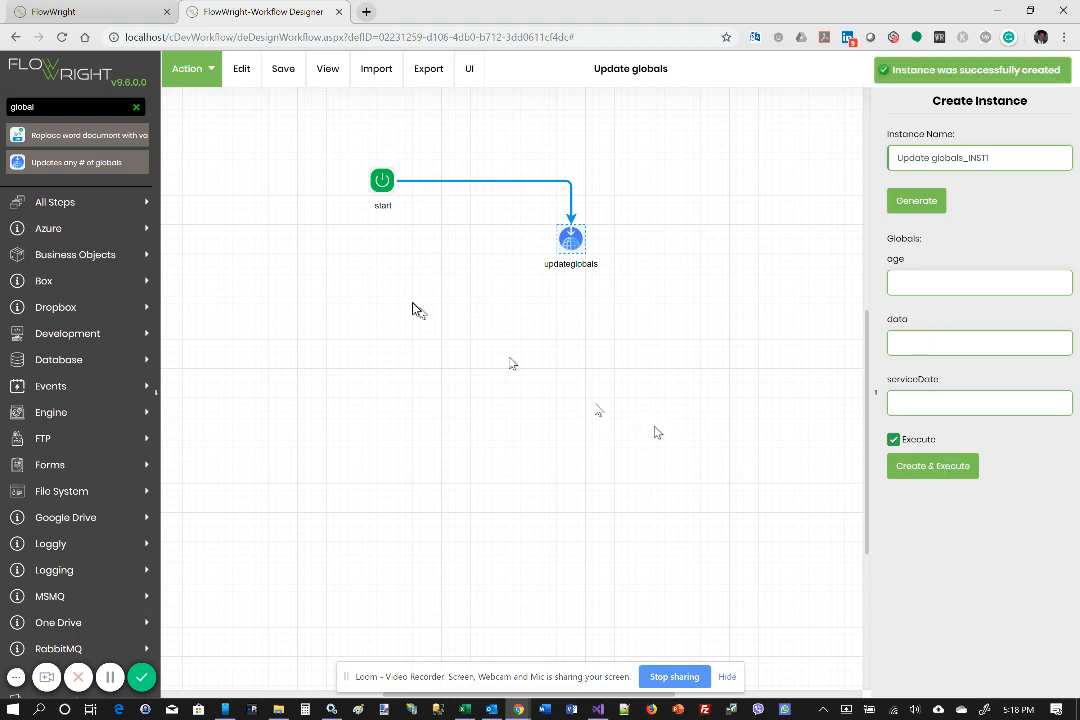
Close the designer and render the Update globals_INST1 instance from the workflow instances list
left_click(339, 12)
left_click(607, 121)
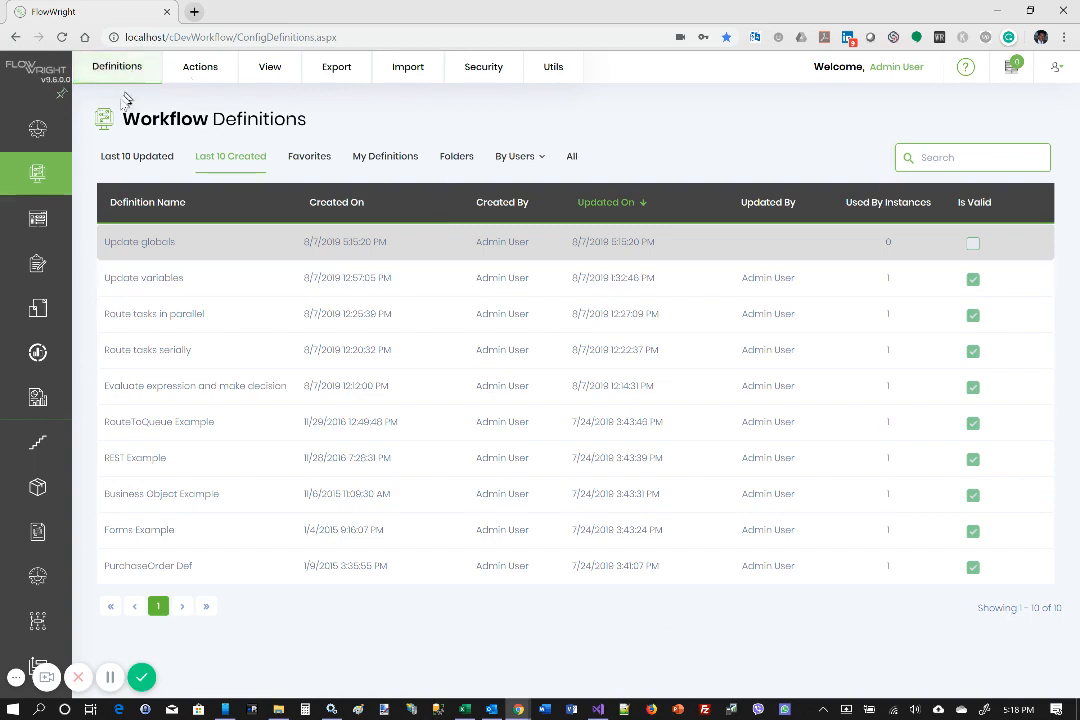
left_click(87, 224)
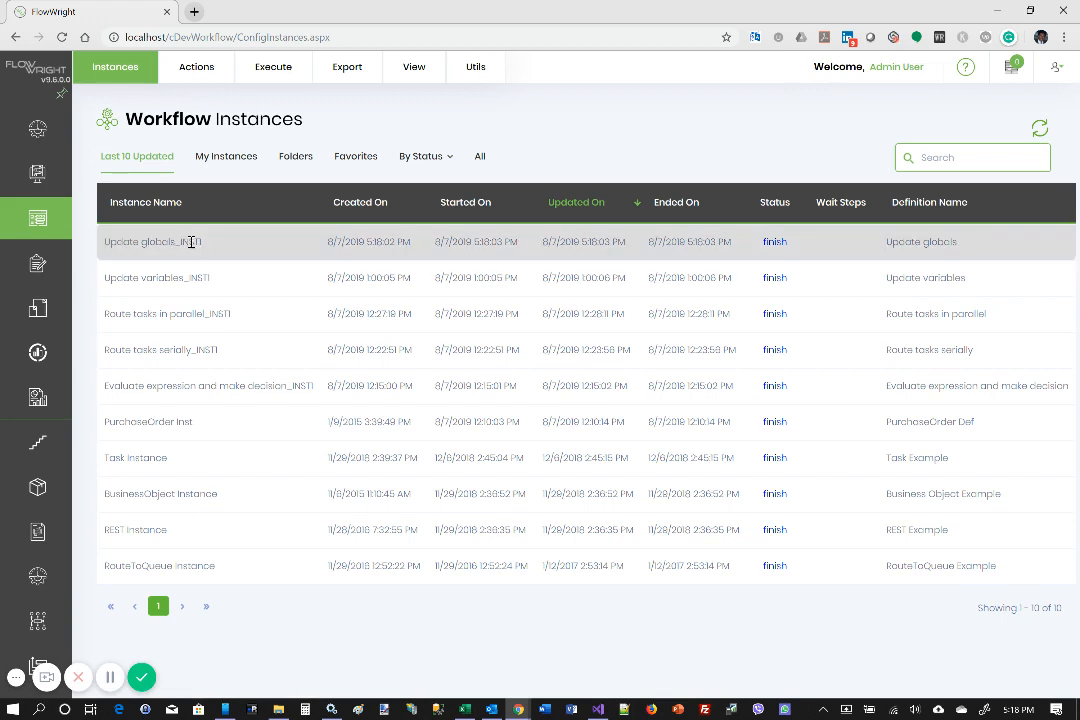
left_click(413, 67)
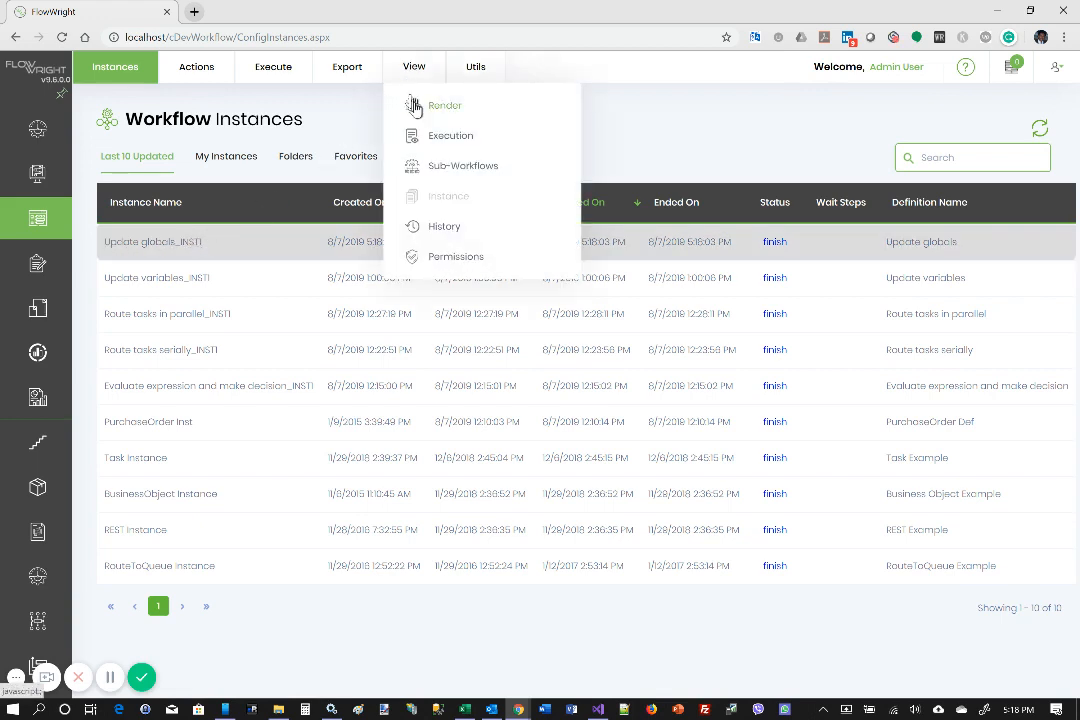
left_click(414, 106)
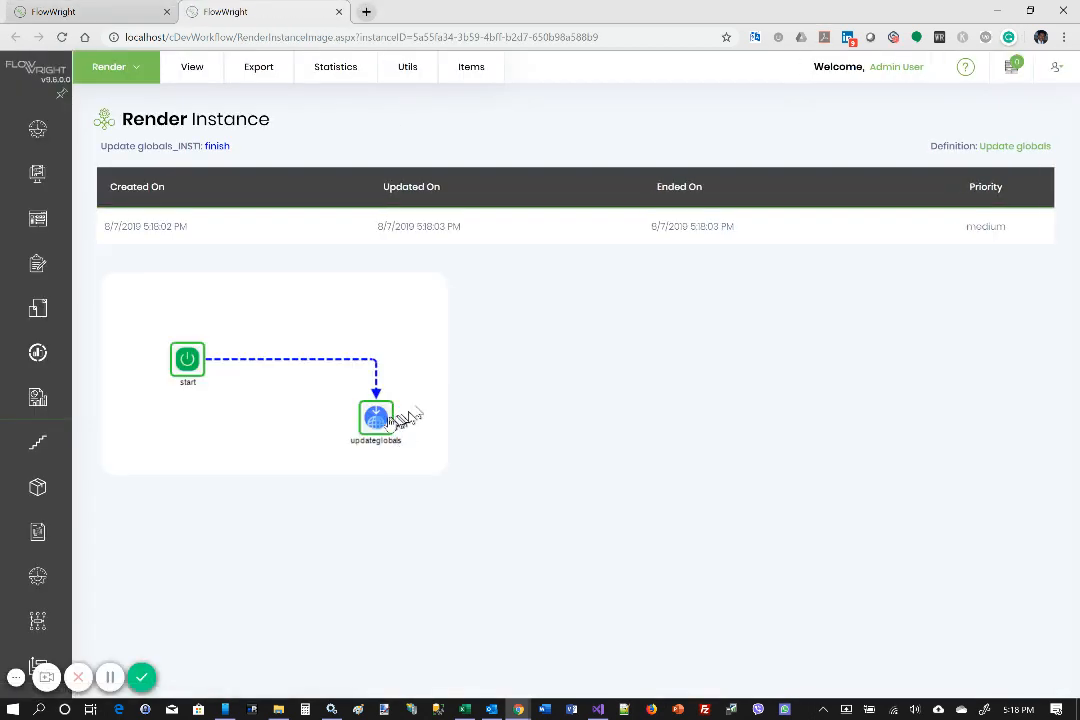
Open the executed updateglobals step's properties and bring up the available detail views
left_click(379, 424)
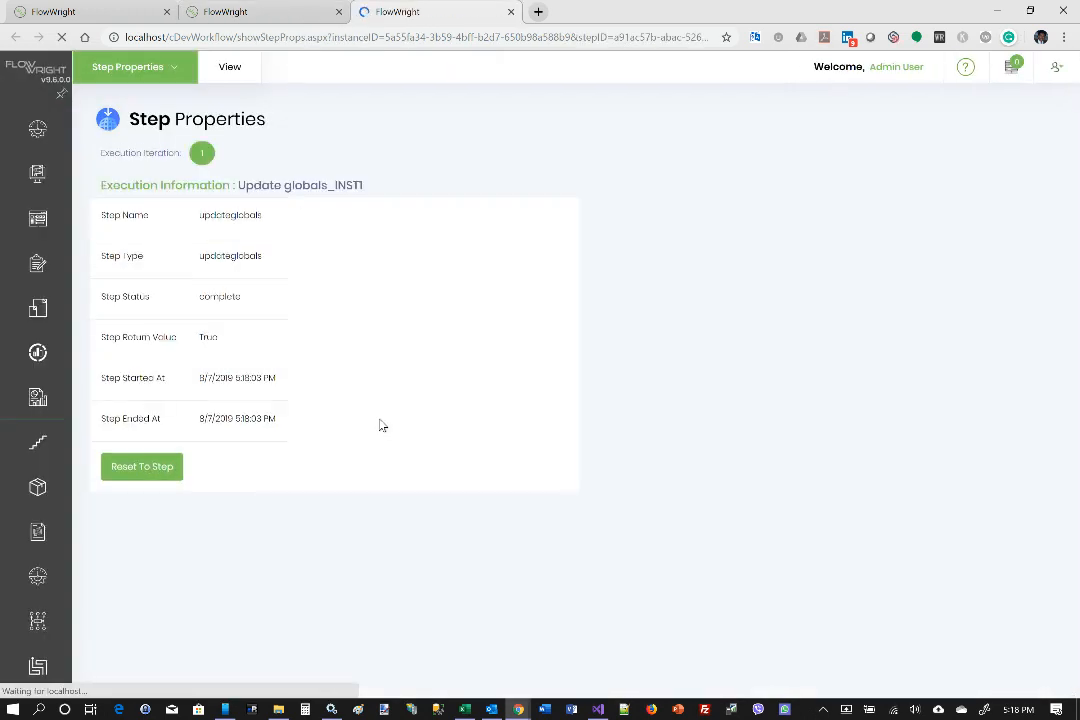
left_click(235, 78)
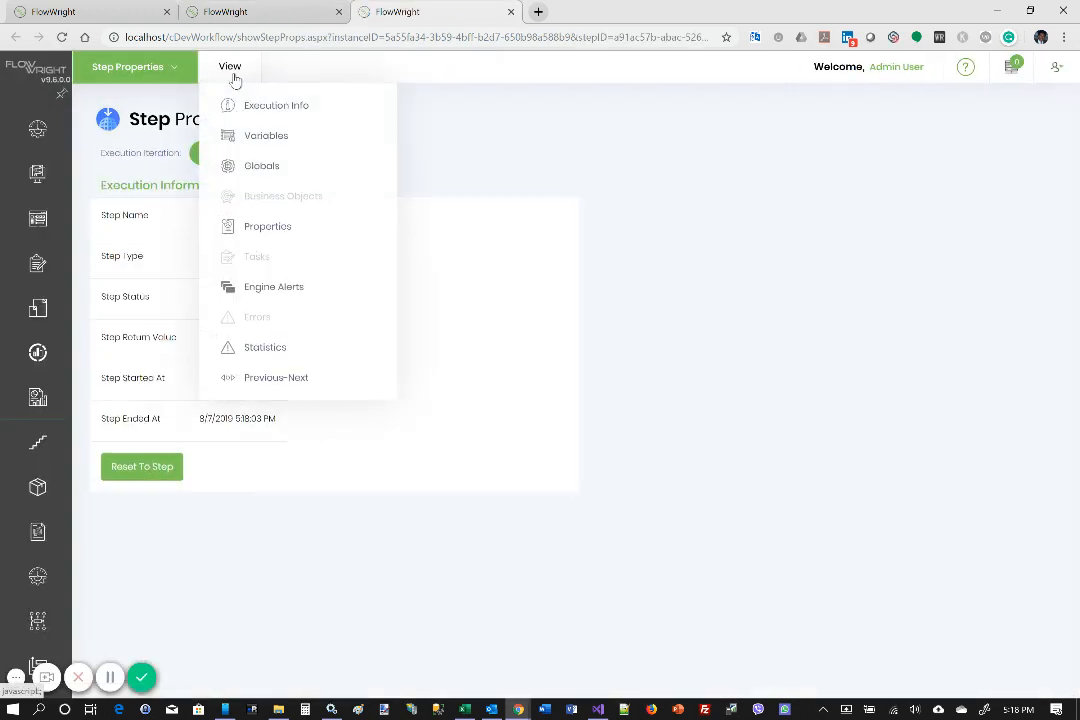